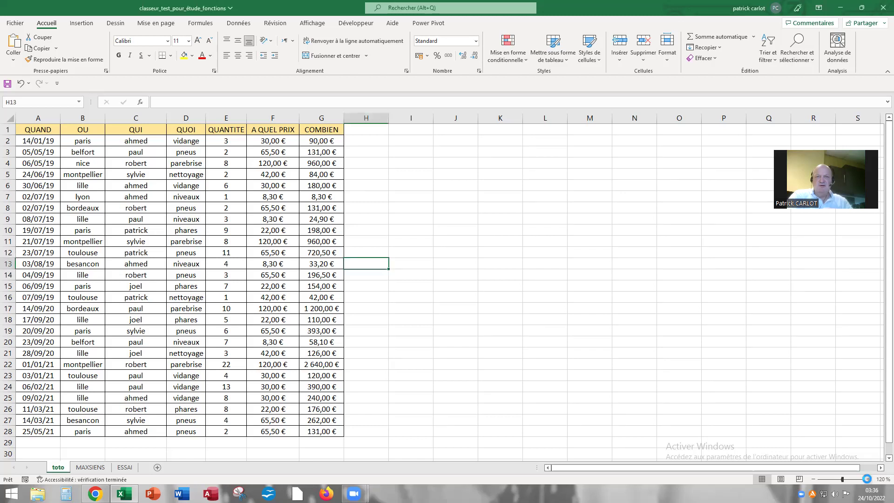
- Zoom the toto sheet in and out to view its table, ending at 120%
{"action": "left_click", "coordinate": [868, 479]}
{"action": "scroll", "coordinate": [735, 379], "scroll_direction": "up", "scroll_amount": 4}
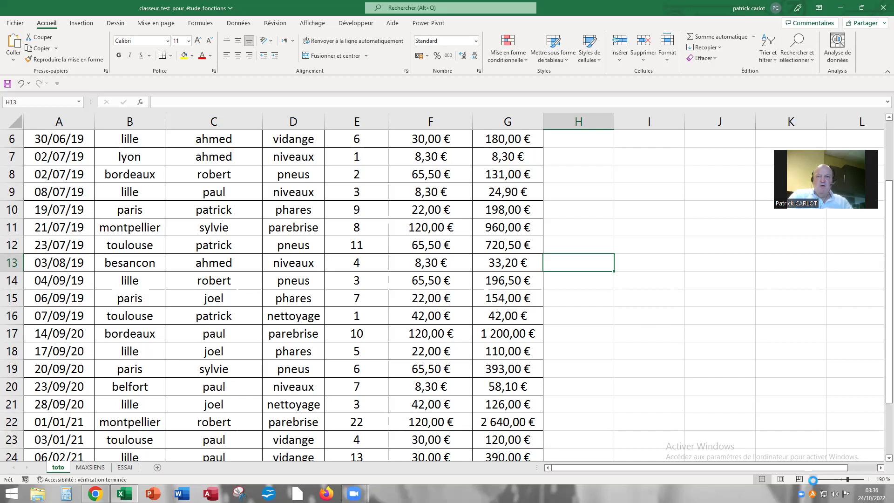
{"action": "left_click", "coordinate": [813, 479]}
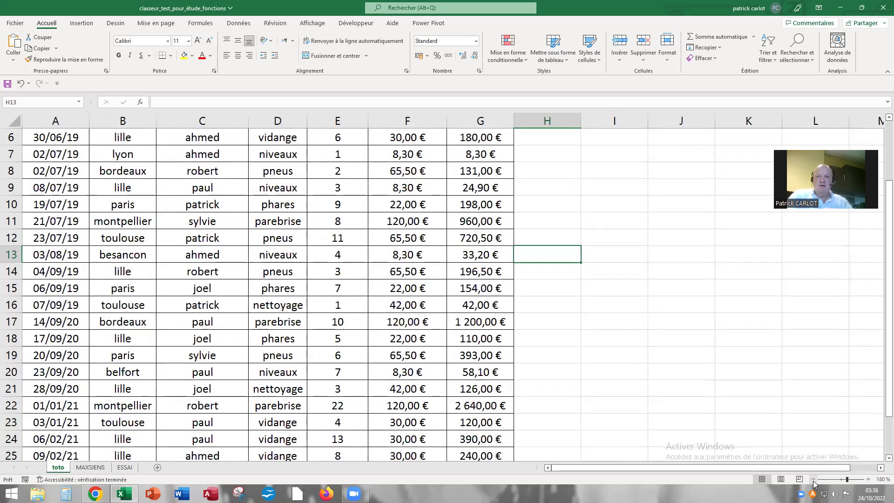
{"action": "left_click", "coordinate": [813, 480]}
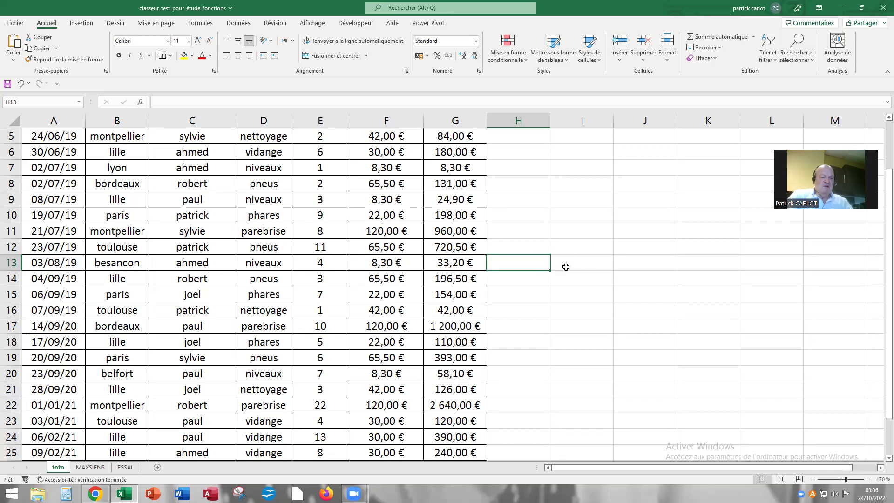
{"action": "scroll", "coordinate": [579, 273], "scroll_direction": "up", "scroll_amount": 2, "text": "ctrl"}
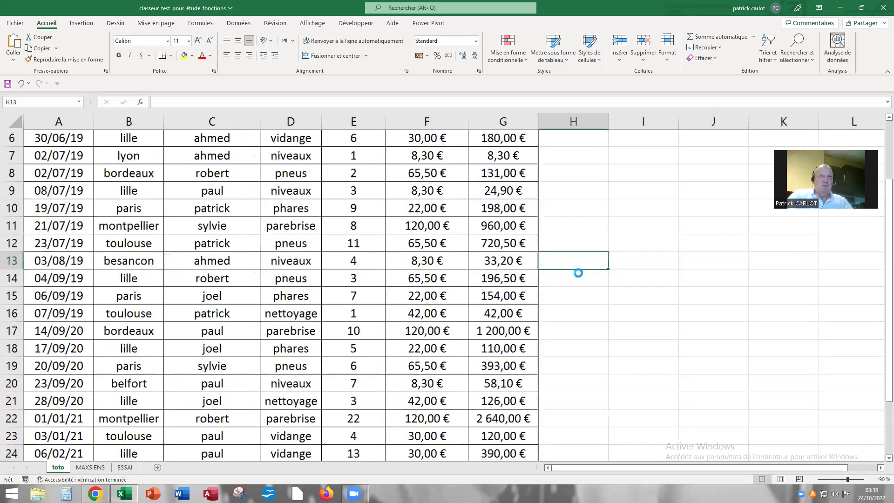
{"action": "scroll", "coordinate": [577, 272], "scroll_direction": "down", "scroll_amount": 6, "text": "ctrl"}
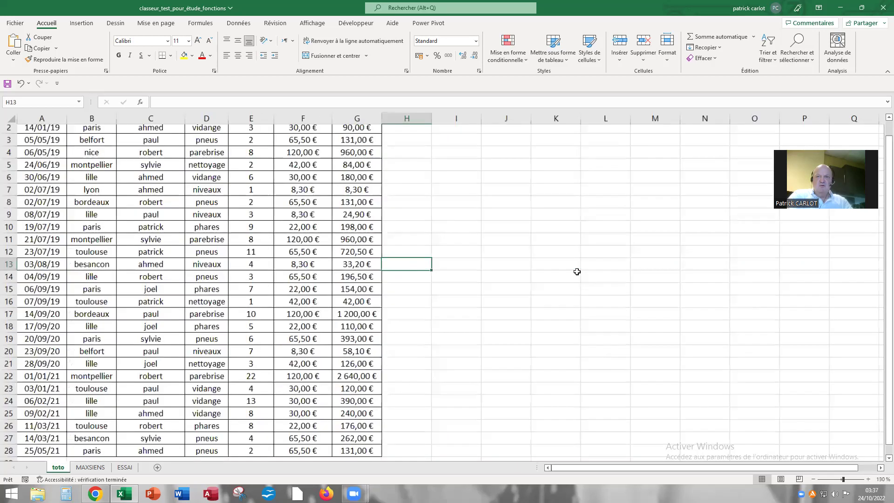
{"action": "scroll", "coordinate": [577, 272], "scroll_direction": "down", "scroll_amount": 3, "text": "ctrl"}
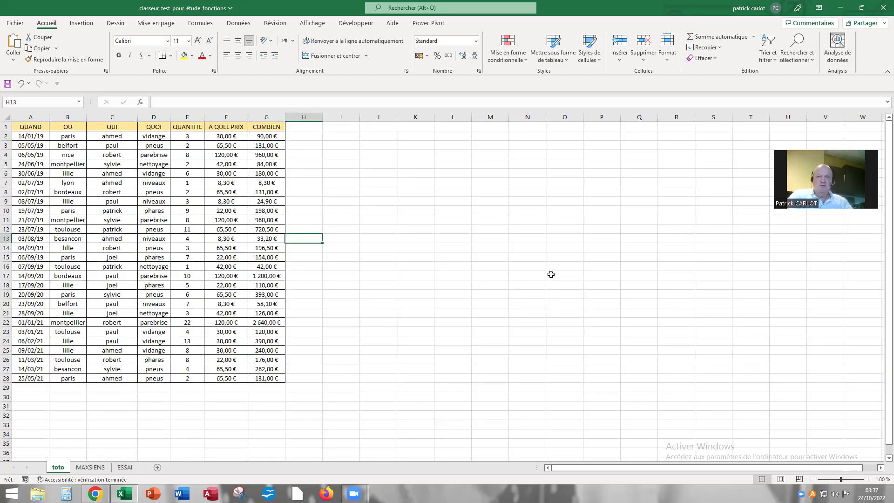
{"action": "left_click", "coordinate": [868, 479]}
{"action": "left_click", "coordinate": [868, 480]}
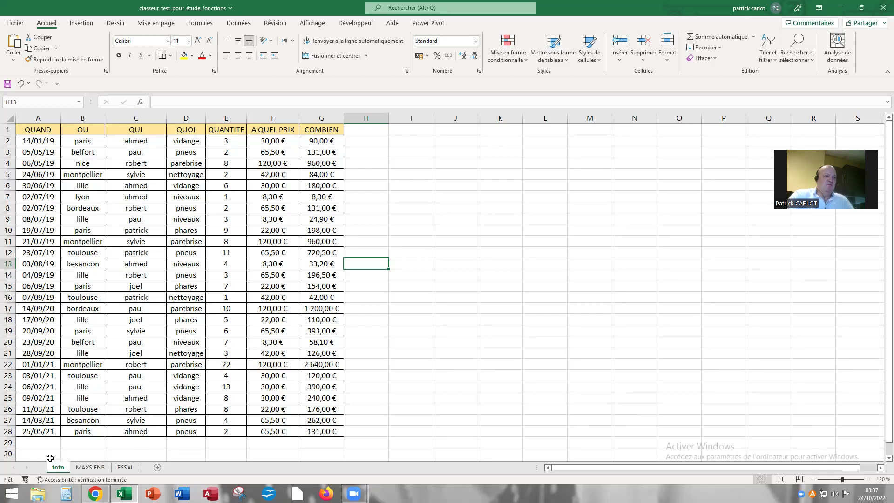
- View the MAXSIENS and ESSAI sheets and return to the toto sheet
{"action": "left_click", "coordinate": [90, 468]}
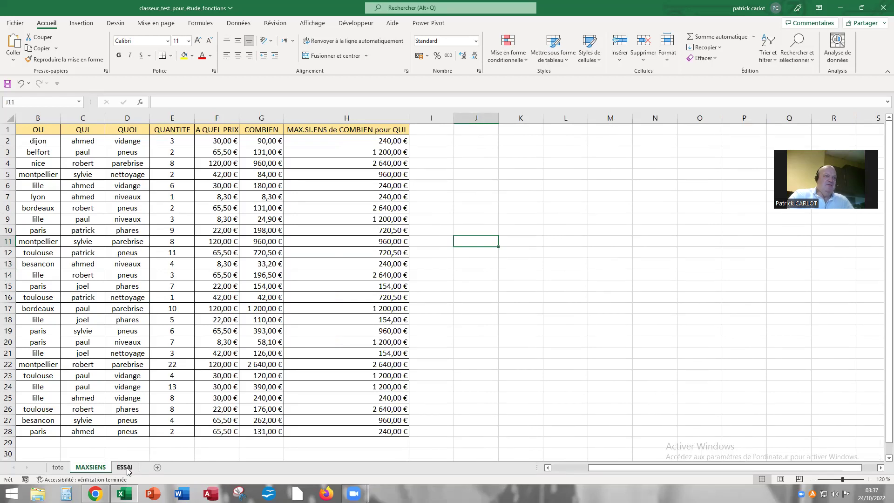
{"action": "left_click", "coordinate": [126, 468]}
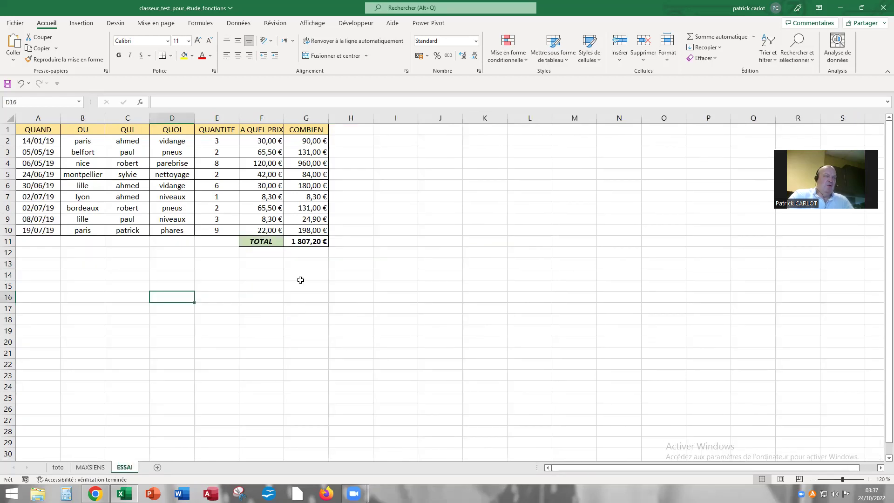
{"action": "left_click", "coordinate": [58, 468]}
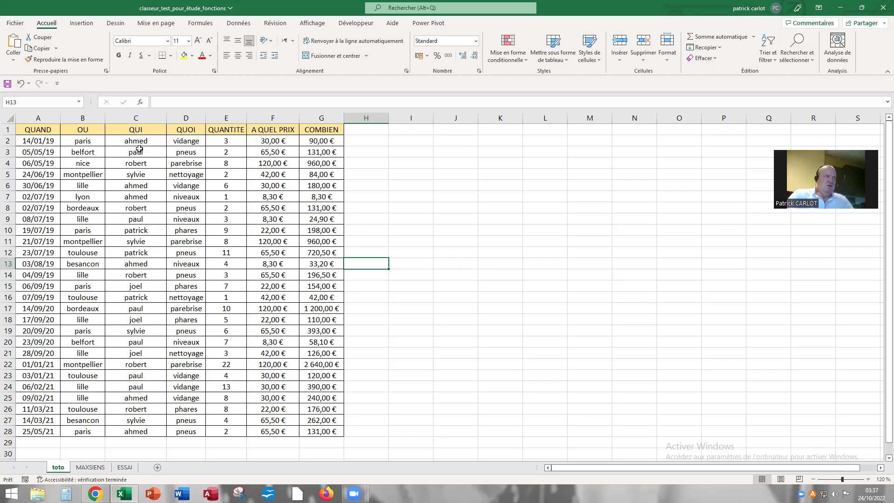
- Examine the repeated first name in the QUI column at C5, C11 and C19
{"action": "left_click", "coordinate": [138, 175]}
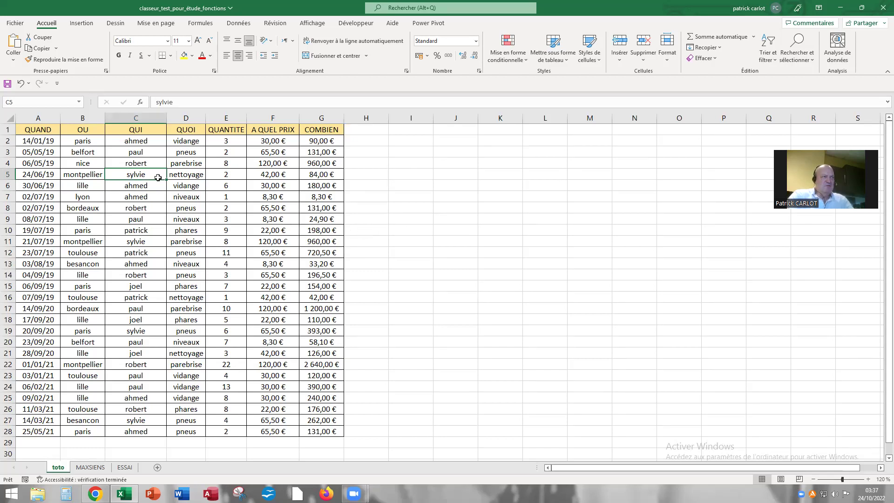
{"action": "left_click", "coordinate": [145, 244]}
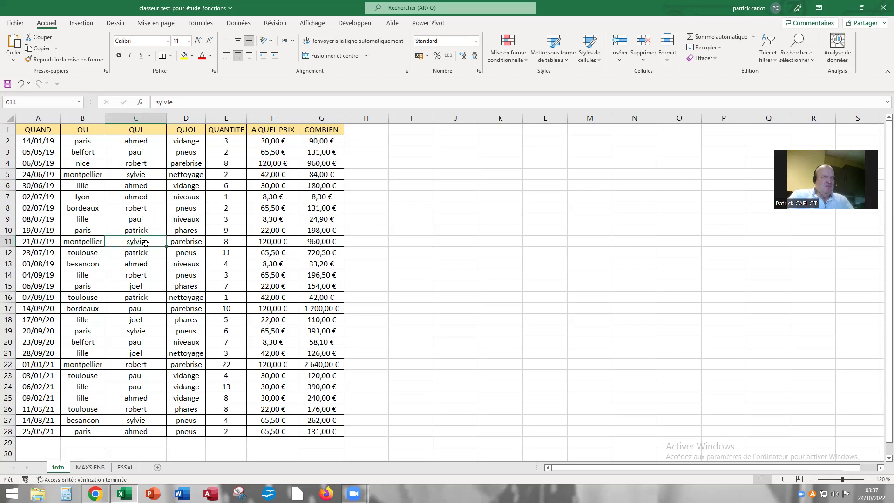
{"action": "left_click", "coordinate": [149, 331]}
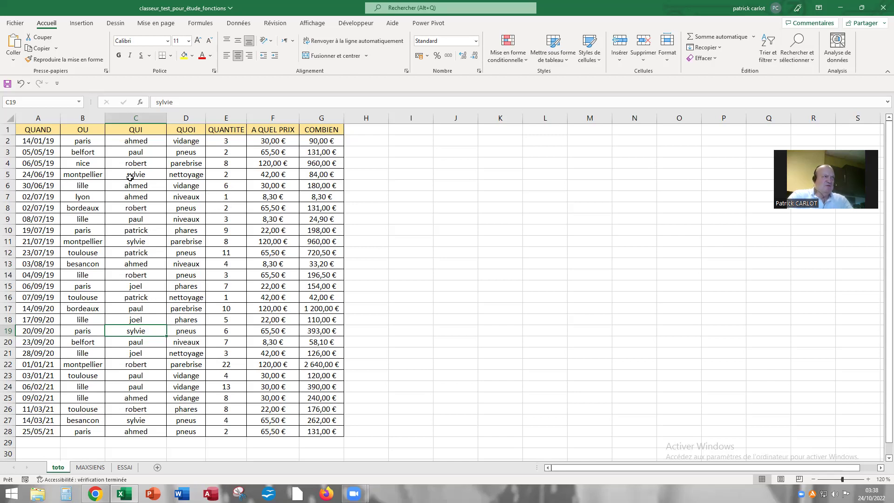
- Highlight every cell of the whole table containing the first name from C5, using light red fill with dark red text
{"action": "left_click", "coordinate": [43, 152]}
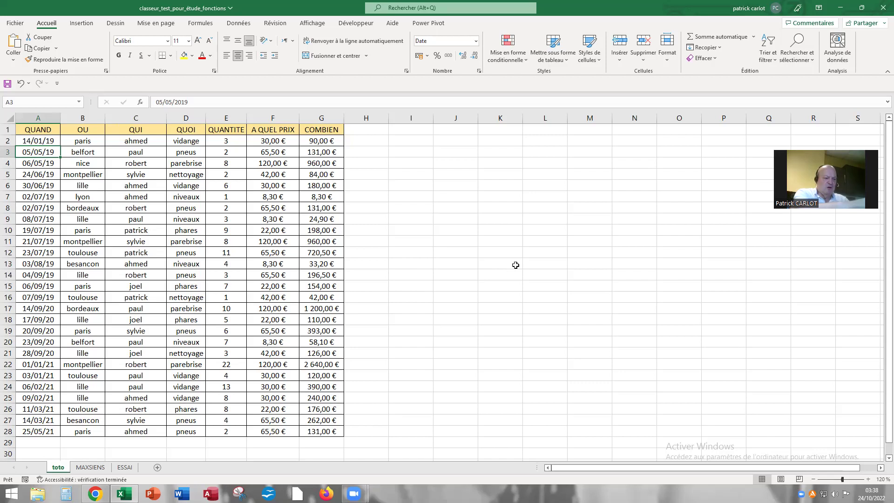
{"action": "key", "text": "ctrl+a"}
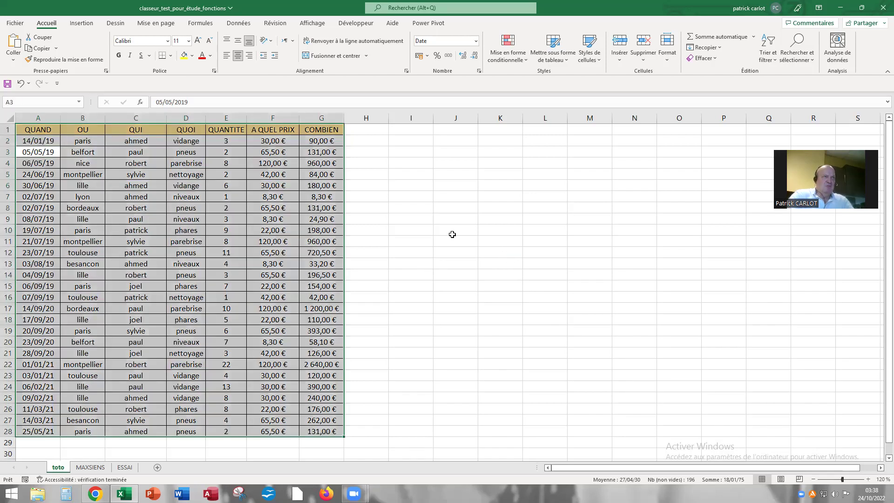
{"action": "left_click", "coordinate": [522, 60]}
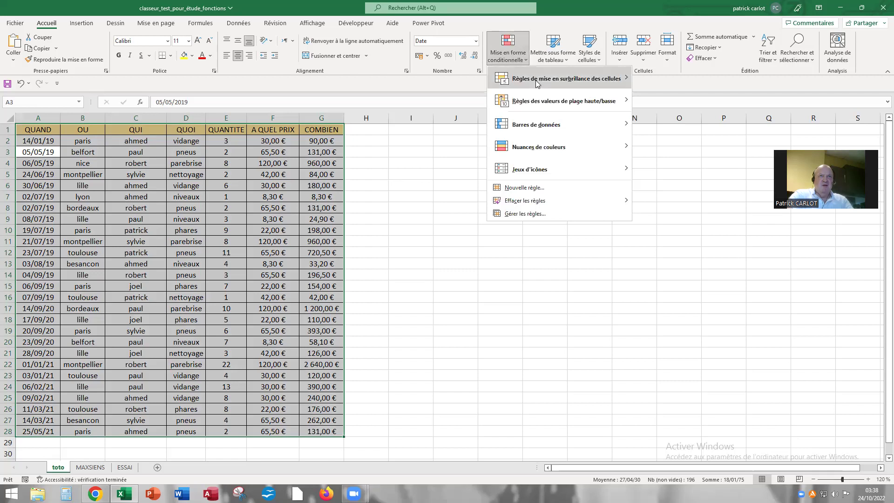
{"action": "mouse_move", "coordinate": [606, 83]}
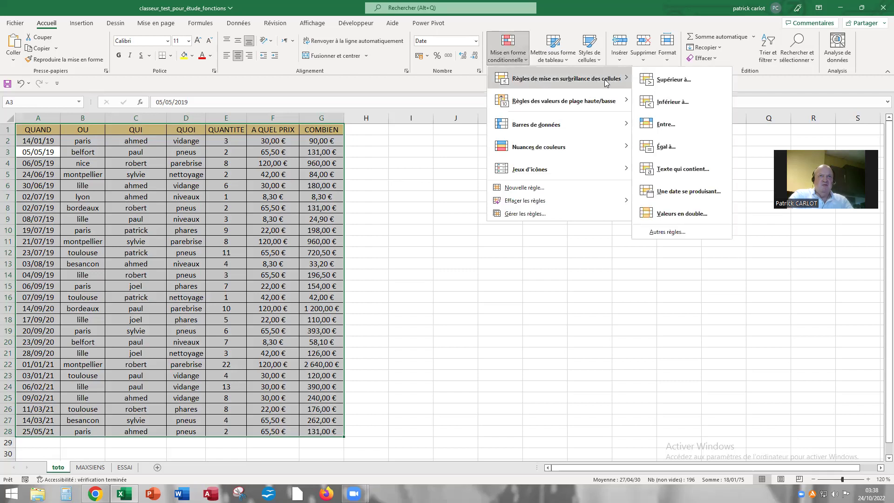
{"action": "left_click", "coordinate": [677, 170]}
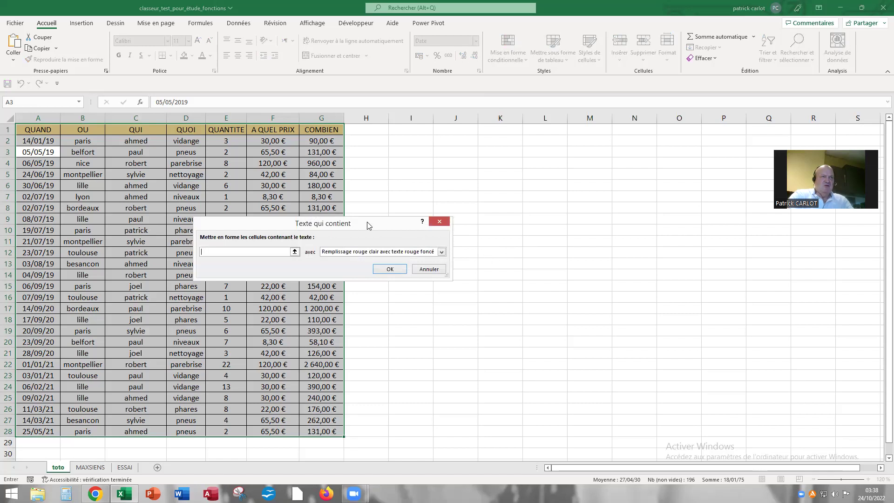
{"action": "left_click_drag", "start_coordinate": [367, 225], "coordinate": [527, 170]}
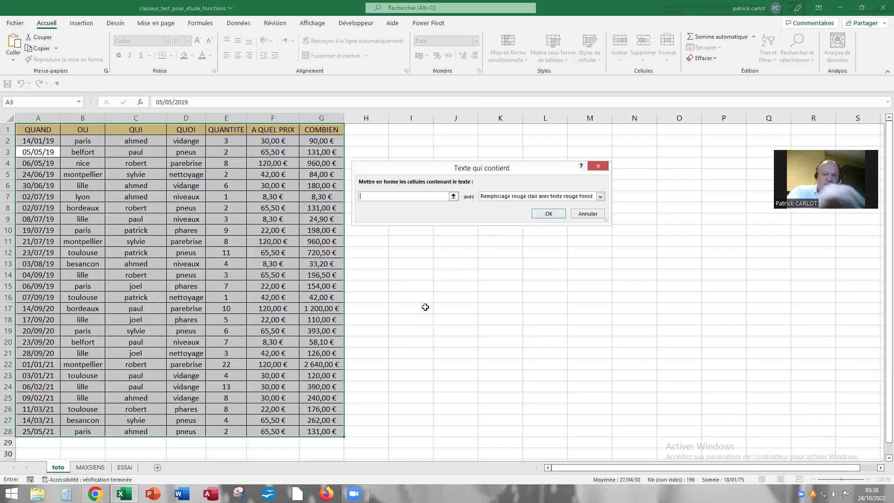
{"action": "type", "text": "syl"}
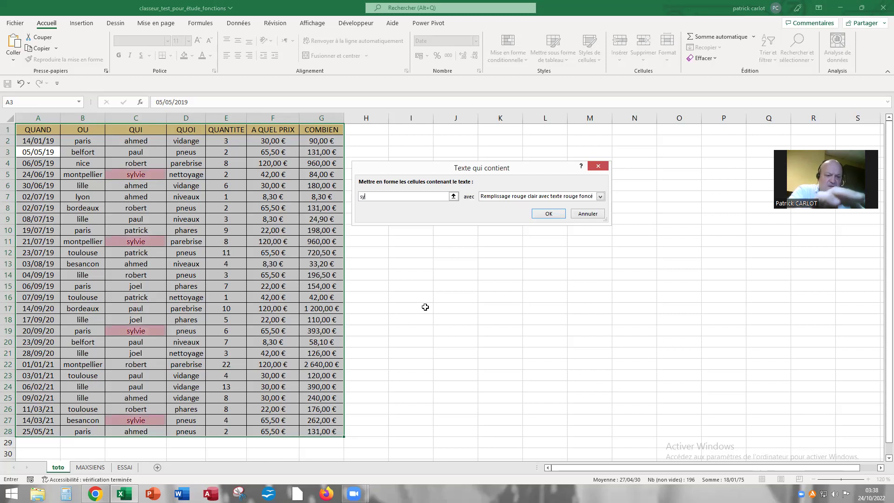
{"action": "type", "text": "vie"}
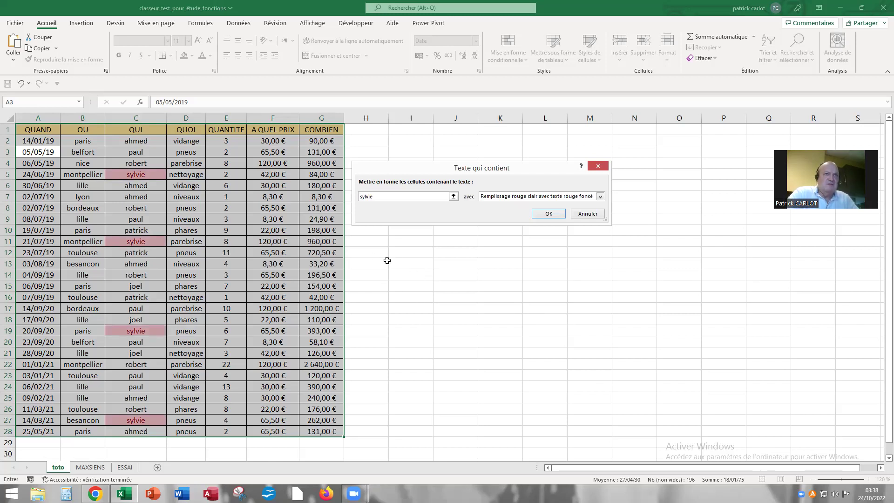
{"action": "left_click", "coordinate": [553, 212]}
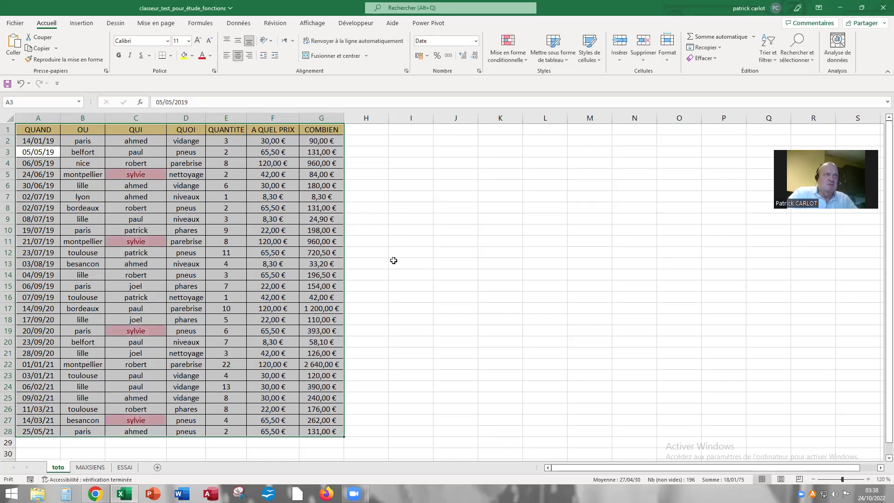
{"action": "left_click", "coordinate": [394, 261]}
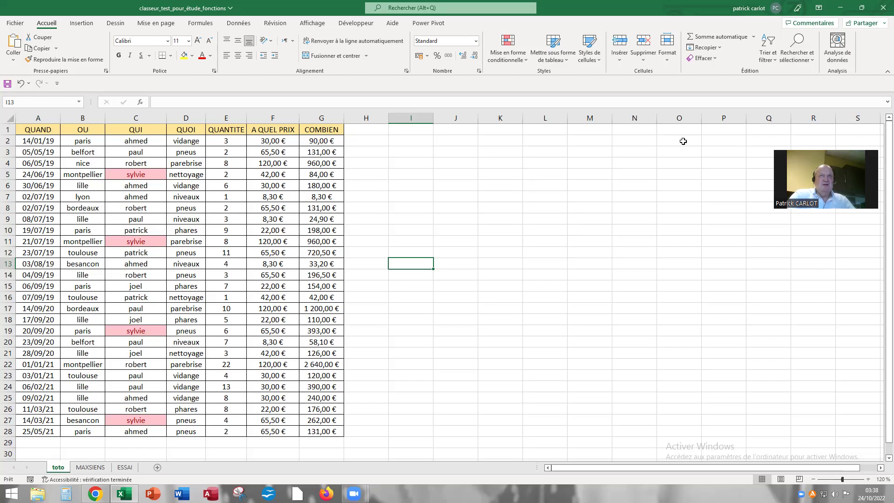
- Set up a find and replace that changes the highlighted first name to its variant ending in "a", clearing the old replacement text
{"action": "left_click", "coordinate": [811, 60]}
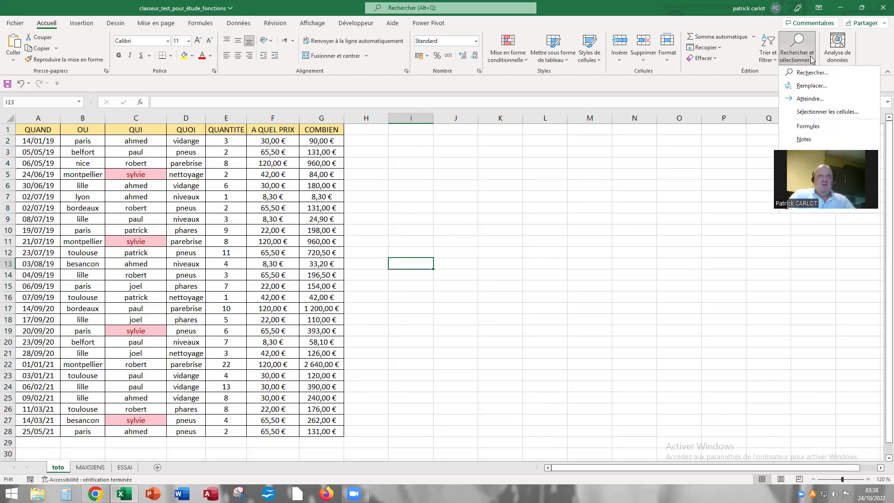
{"action": "left_click", "coordinate": [804, 73]}
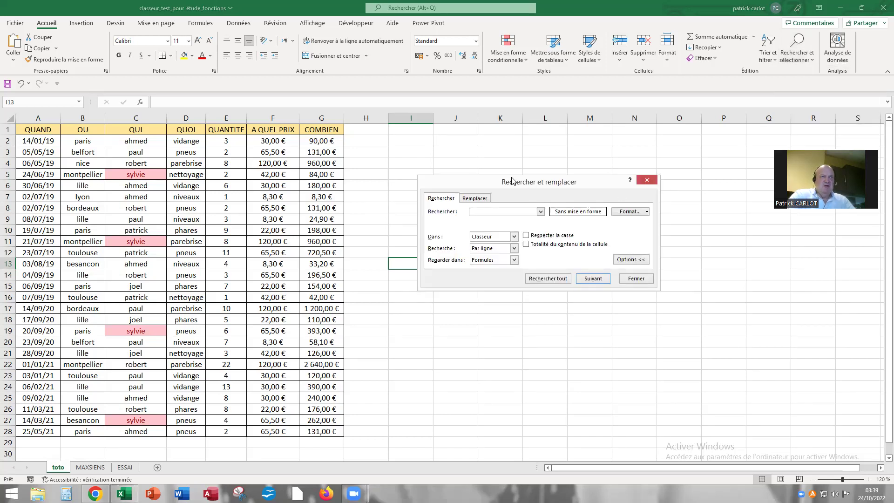
{"action": "left_click_drag", "start_coordinate": [512, 181], "coordinate": [467, 188]}
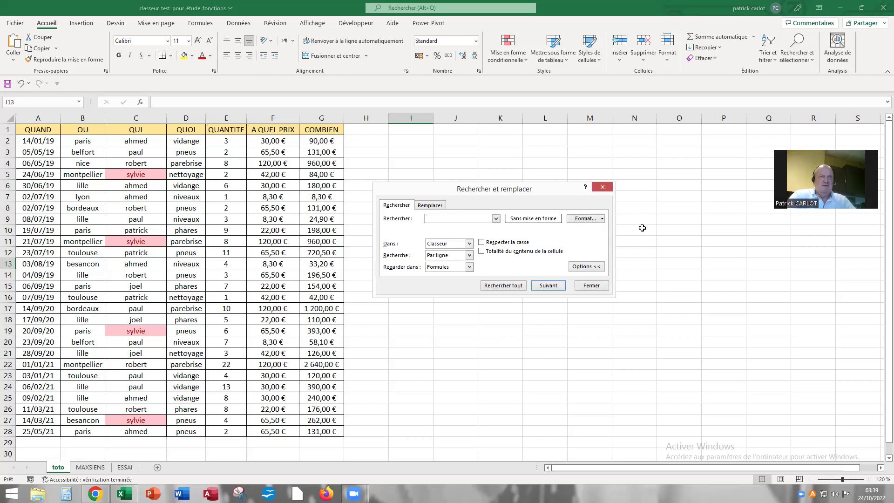
{"action": "left_click", "coordinate": [426, 207]}
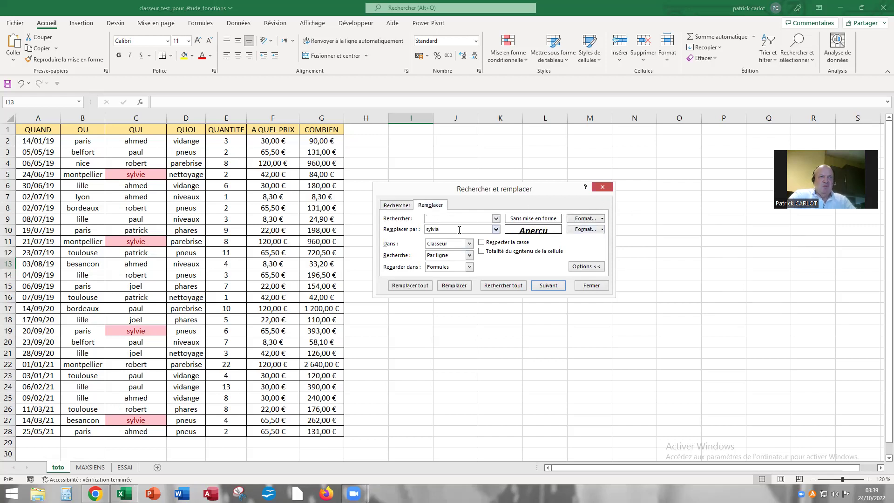
{"action": "double_click", "coordinate": [440, 229]}
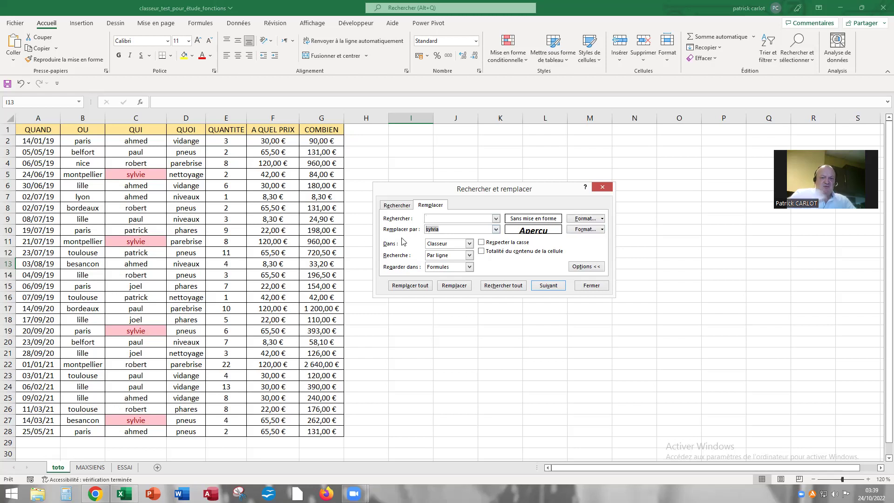
{"action": "key", "text": "Delete"}
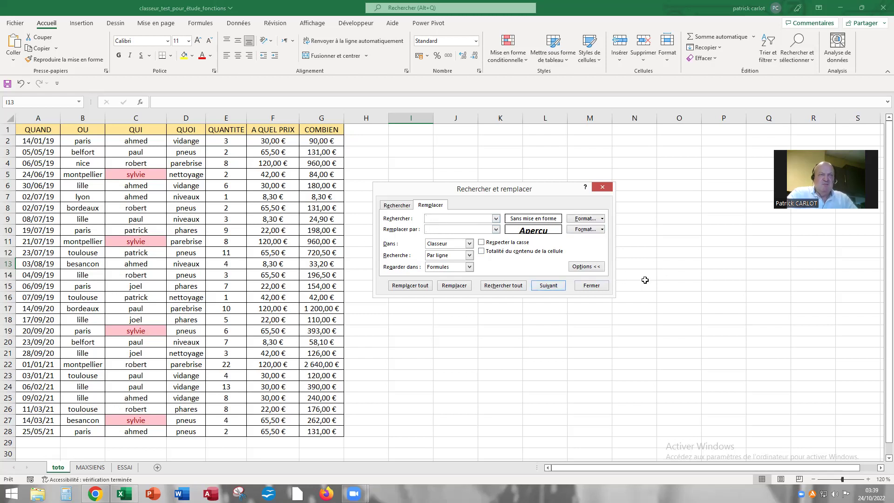
{"action": "type", "text": "sylvie"}
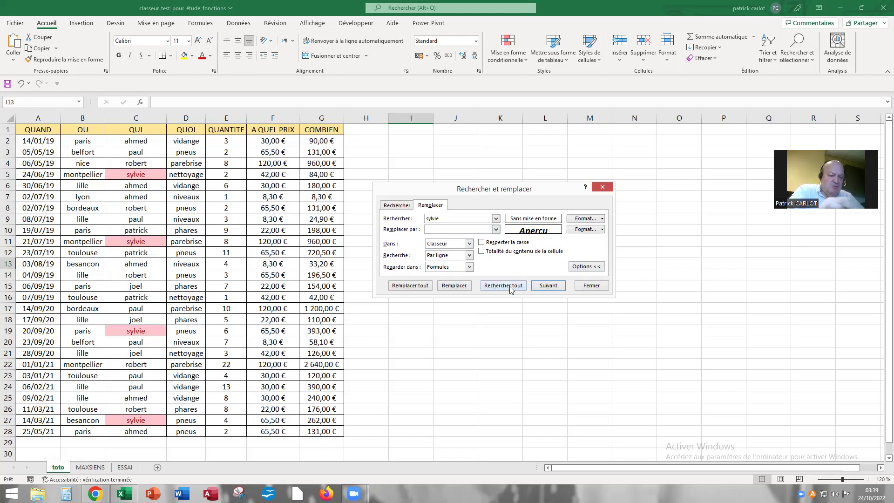
{"action": "type", "text": "sylvi"}
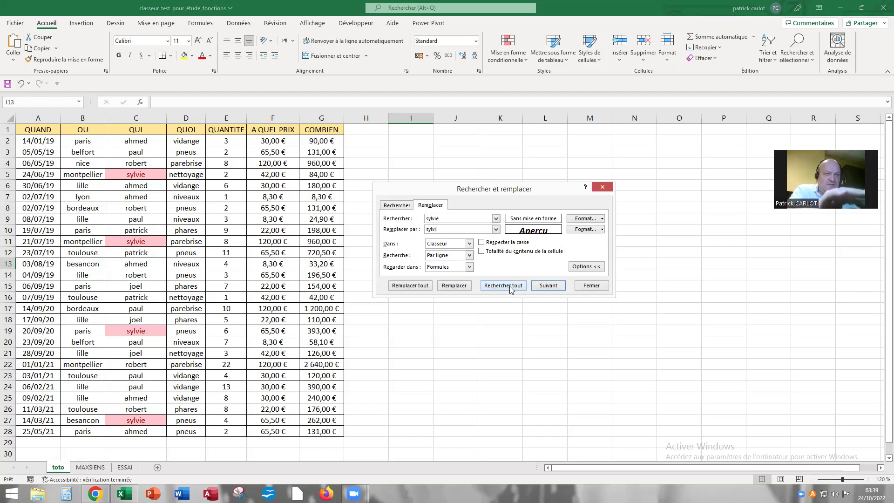
{"action": "type", "text": "a"}
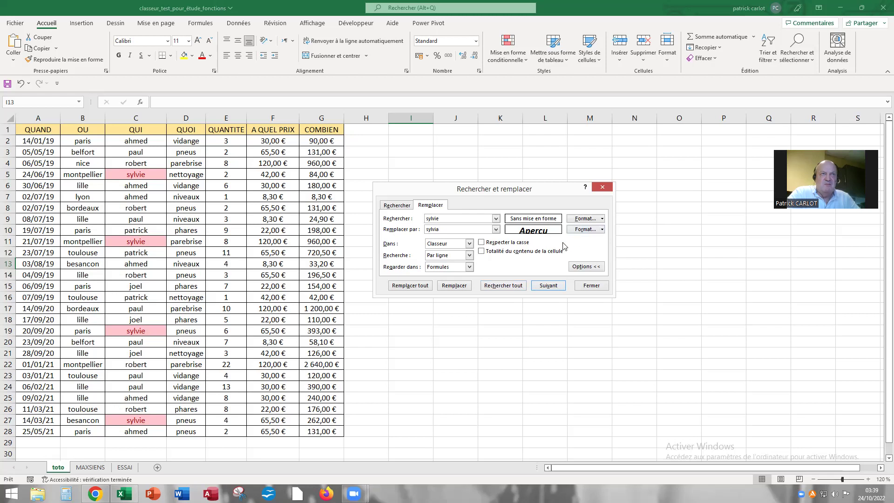
- Set the replacement text's font format to bold italic, size 14
{"action": "left_click", "coordinate": [603, 229]}
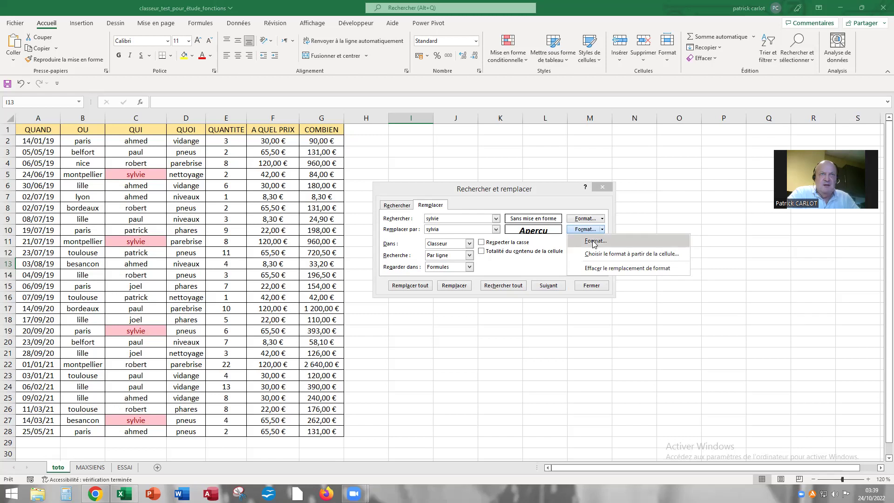
{"action": "left_click", "coordinate": [594, 241]}
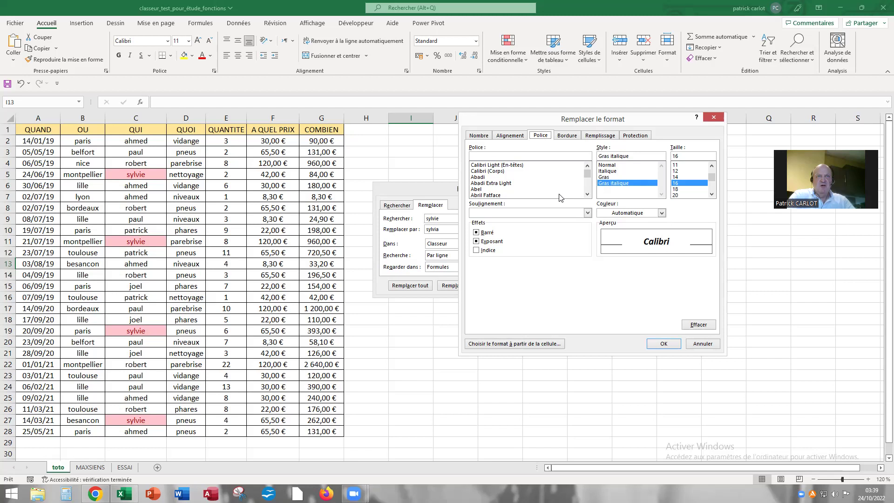
{"action": "left_click", "coordinate": [608, 179]}
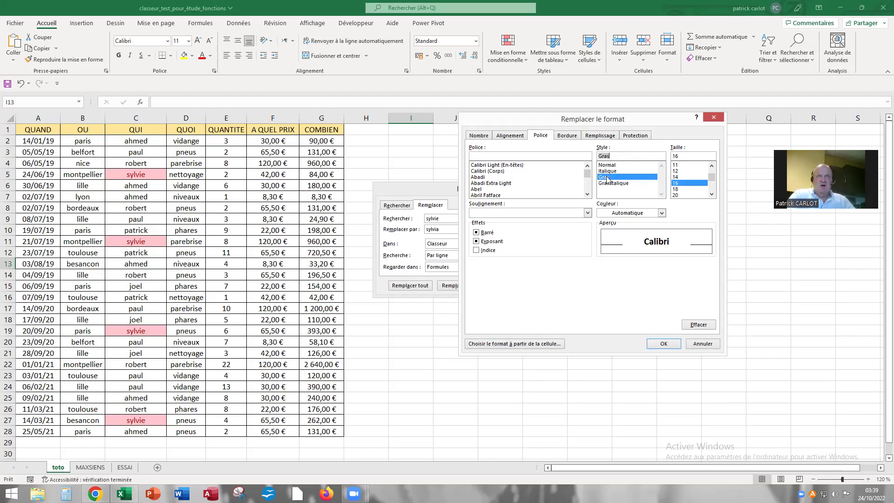
{"action": "left_click", "coordinate": [678, 179]}
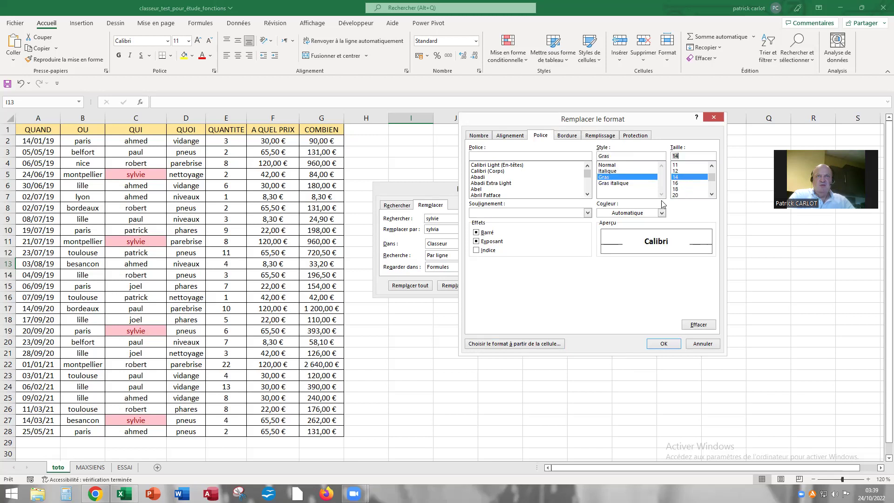
{"action": "left_click", "coordinate": [614, 183]}
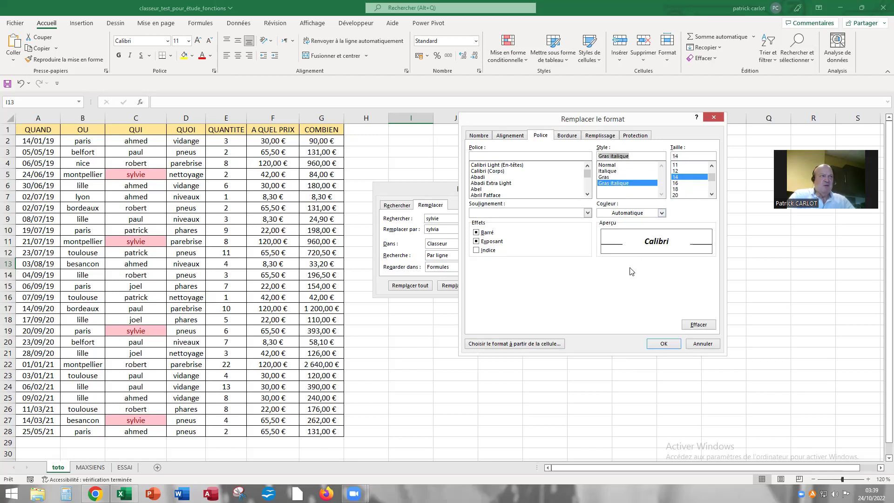
{"action": "left_click", "coordinate": [663, 346]}
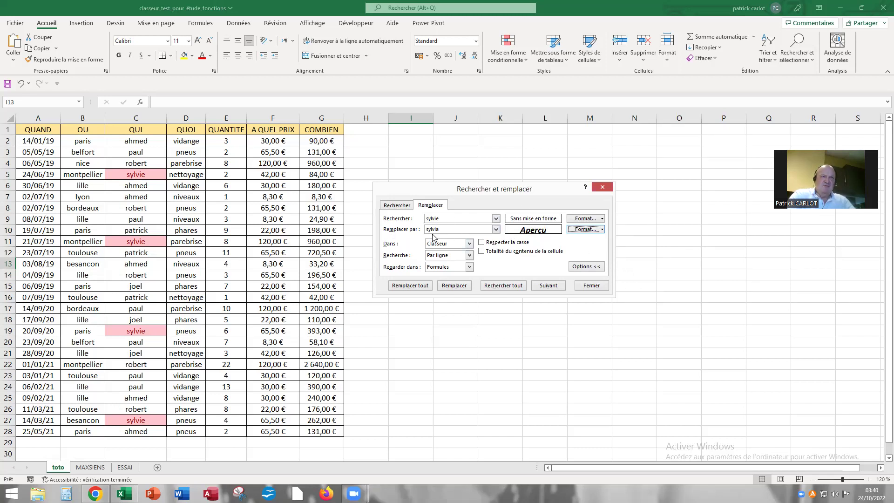
- Limit the replacement to the current sheet, replace every occurrence of the highlighted first name, and close the find and replace dialog
{"action": "left_click", "coordinate": [469, 243]}
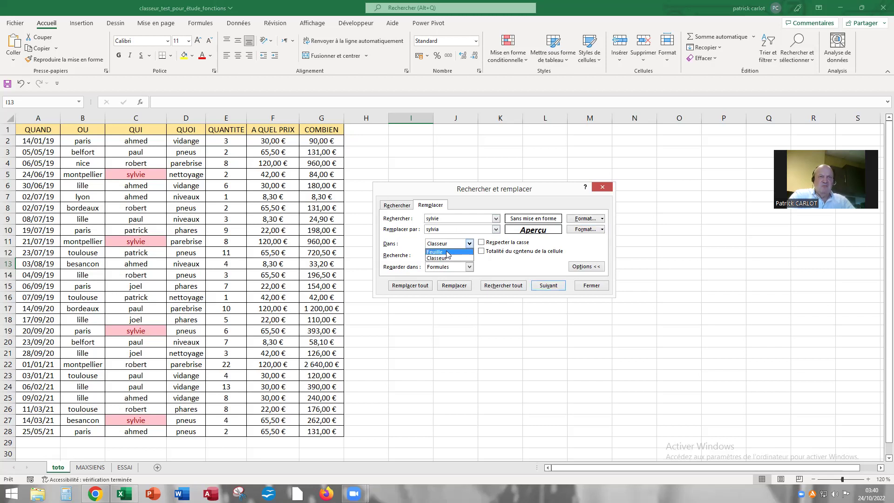
{"action": "left_click", "coordinate": [446, 252]}
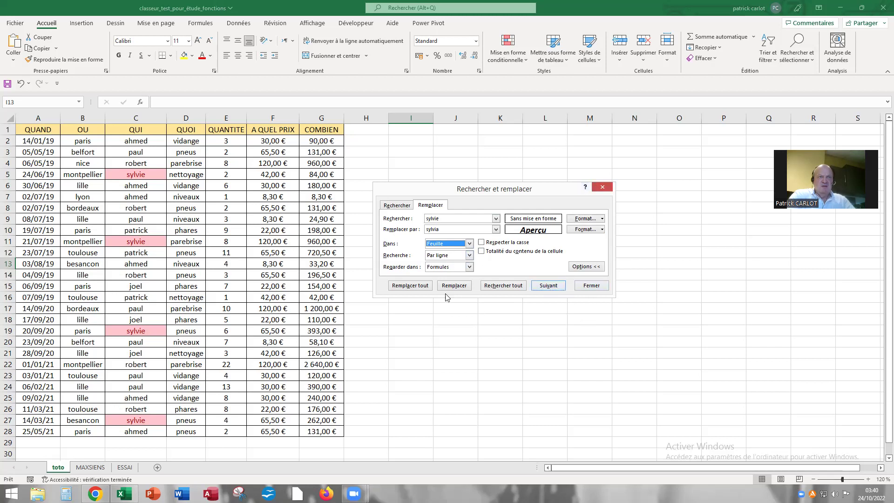
{"action": "left_click", "coordinate": [410, 286]}
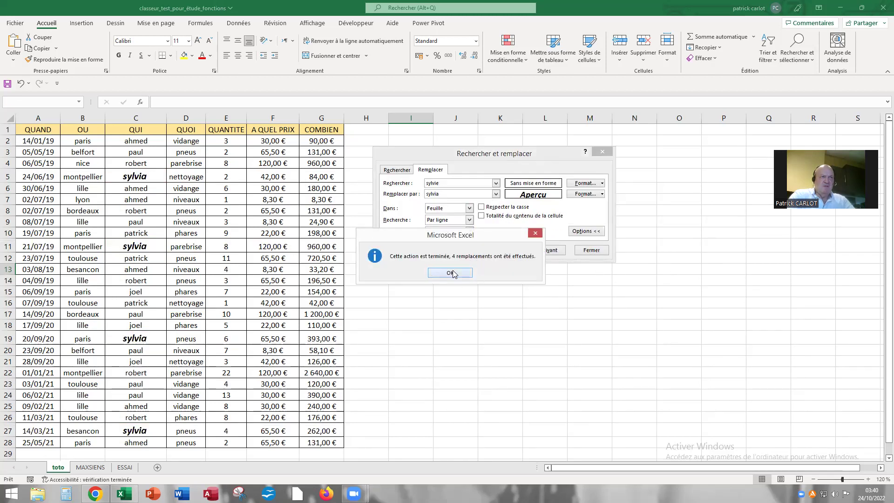
{"action": "left_click", "coordinate": [450, 273]}
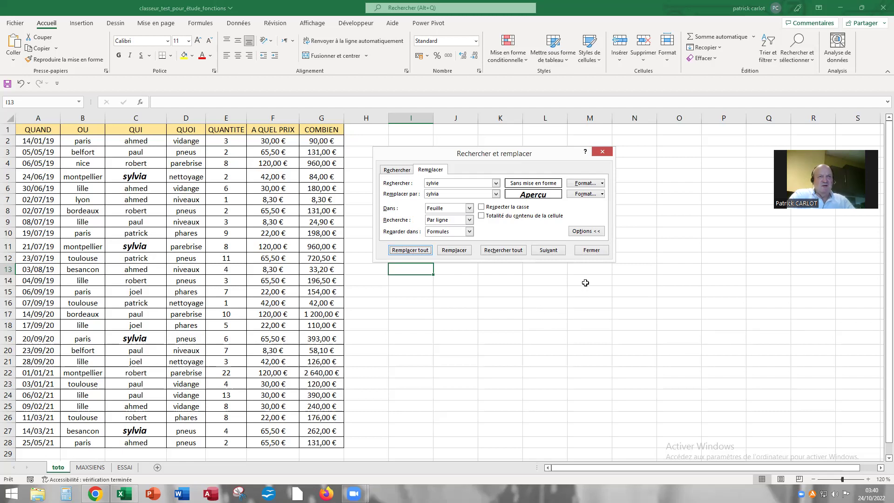
{"action": "left_click", "coordinate": [590, 250]}
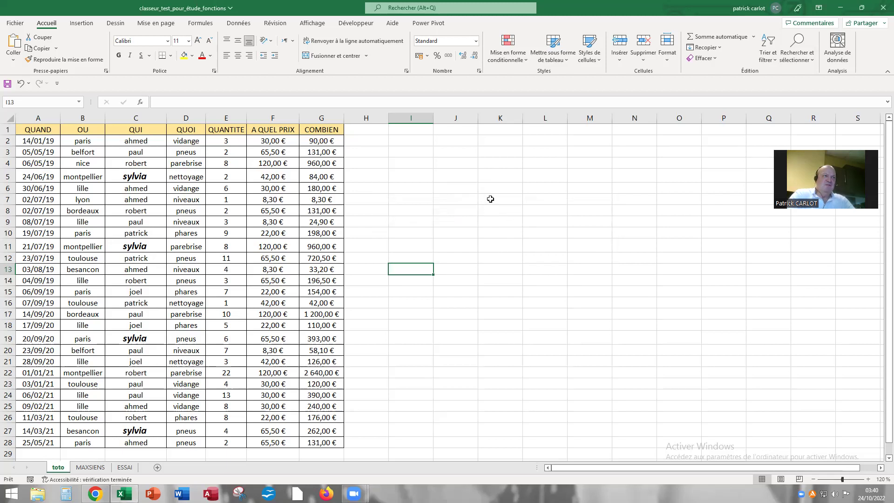
- Clear the conditional formatting rules from the entire toto sheet
{"action": "left_click", "coordinate": [523, 60]}
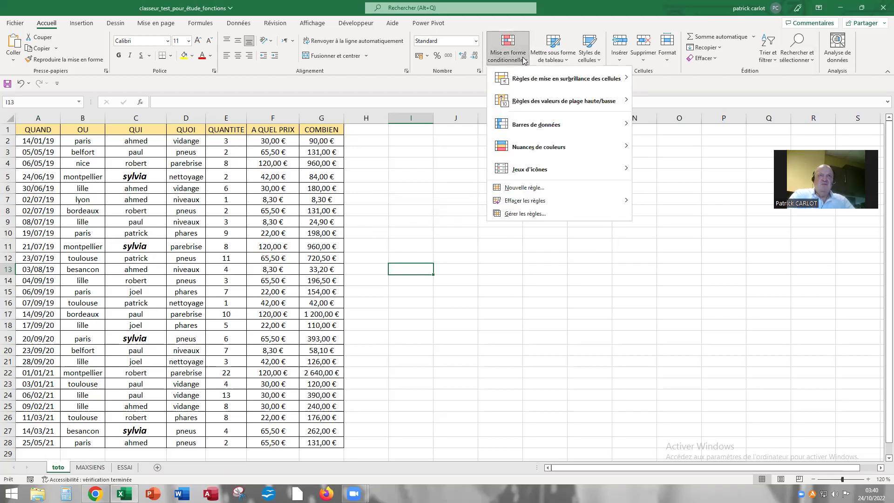
{"action": "mouse_move", "coordinate": [523, 203]}
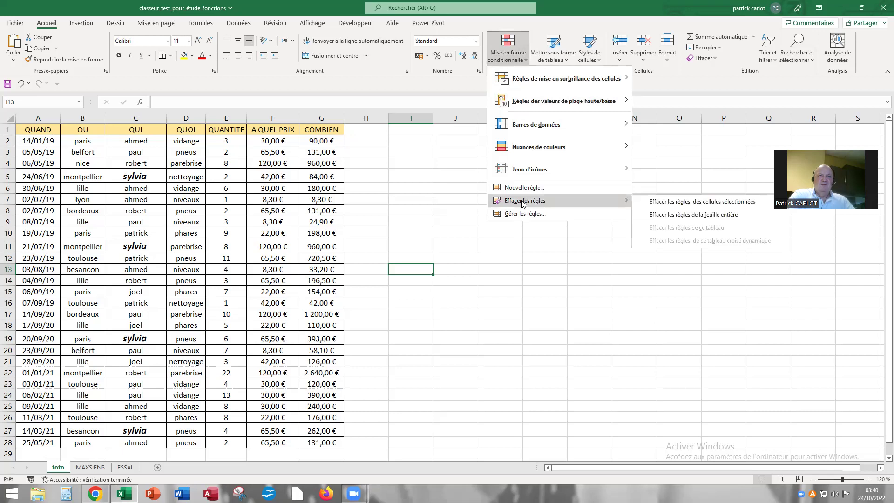
{"action": "left_click", "coordinate": [659, 217]}
{"action": "left_click", "coordinate": [448, 222]}
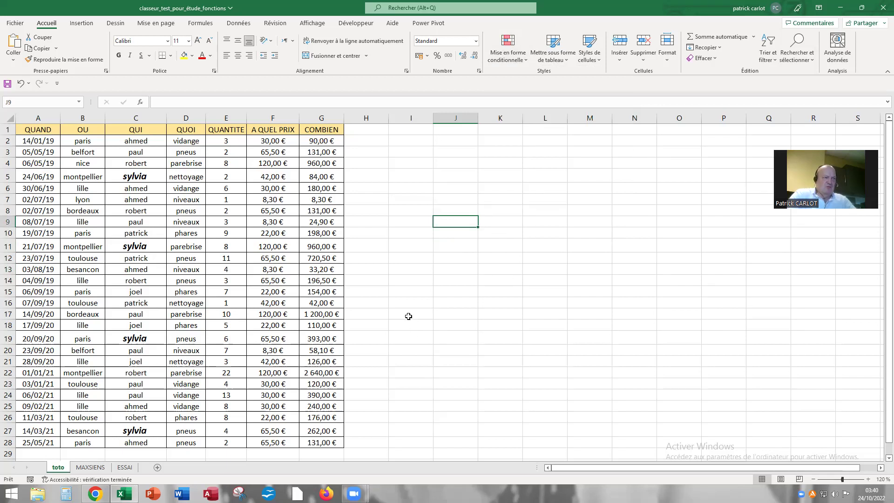
- Check the QUI column on the MAXSIENS and ESSAI sheets and return to the toto sheet
{"action": "left_click", "coordinate": [95, 468]}
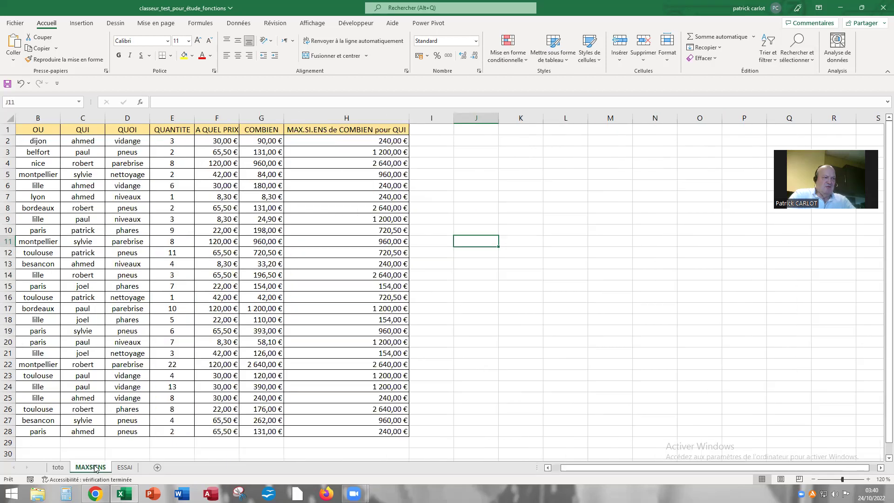
{"action": "left_click", "coordinate": [125, 468]}
{"action": "left_click", "coordinate": [63, 469]}
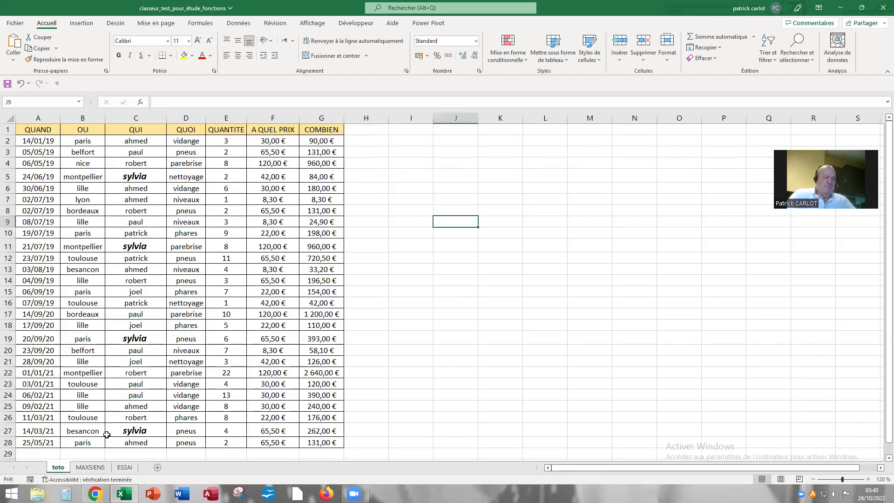
- Undo the clearing of the conditional formatting rules and the first name replacement on the toto sheet
{"action": "left_click", "coordinate": [20, 84]}
{"action": "left_click", "coordinate": [20, 84]}
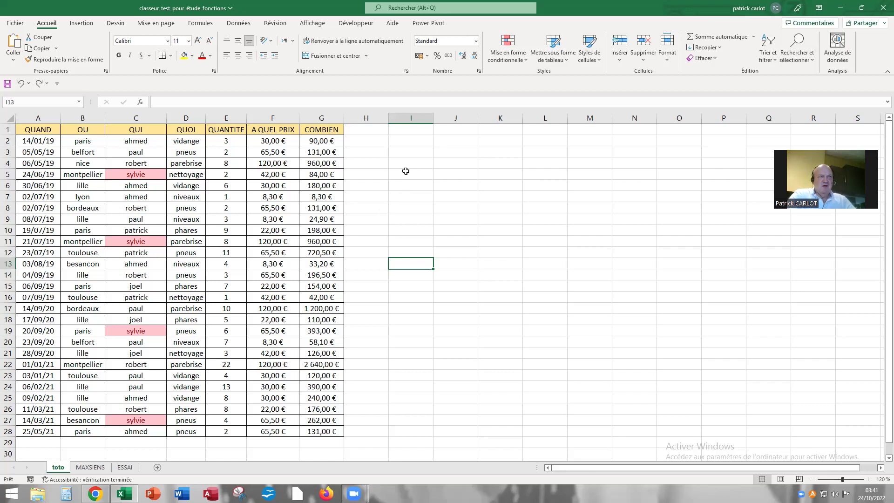
- Set up a find and replace that changes the highlighted first name to a different first name starting with "C"
{"action": "left_click", "coordinate": [810, 57]}
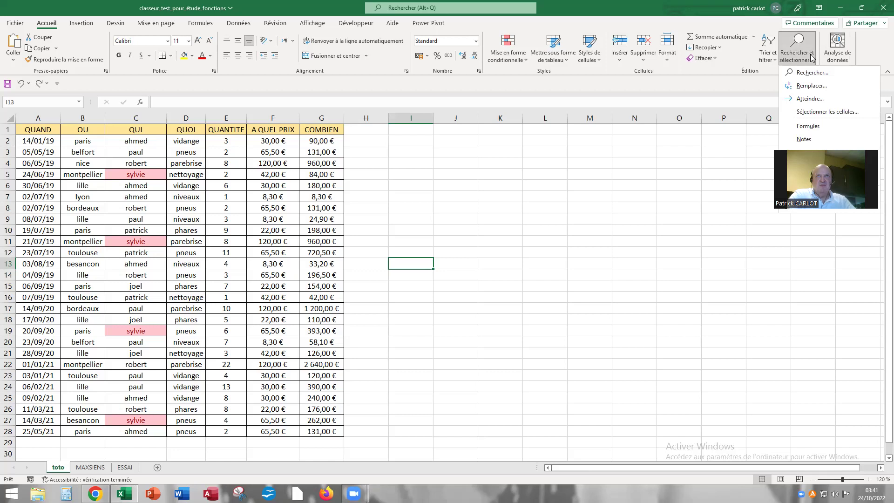
{"action": "left_click", "coordinate": [804, 73]}
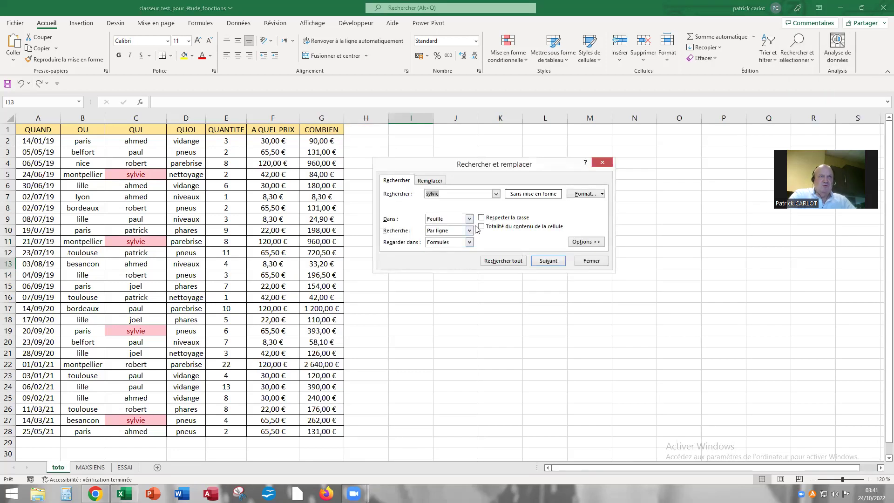
{"action": "left_click", "coordinate": [430, 181]}
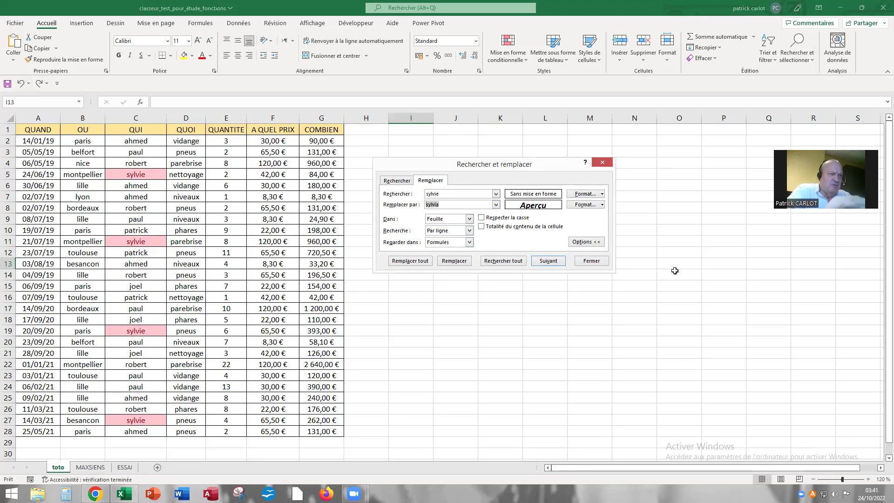
{"action": "type", "text": "C"}
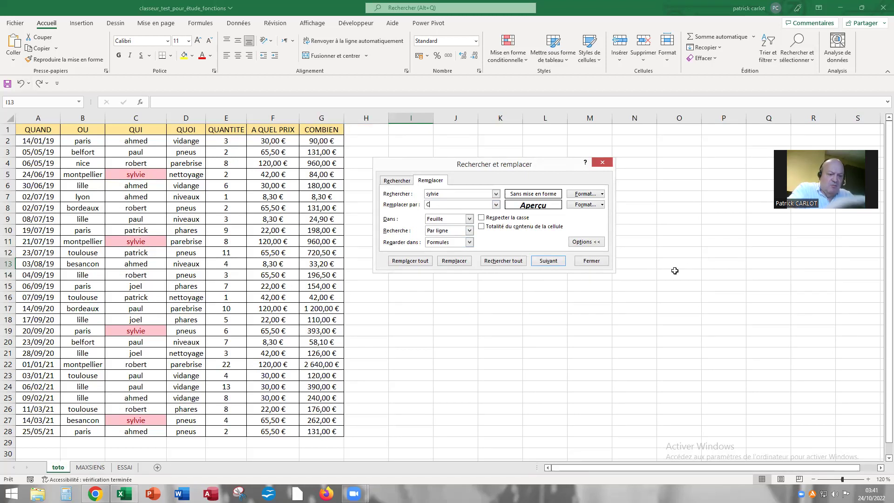
{"action": "type", "text": "hristine"}
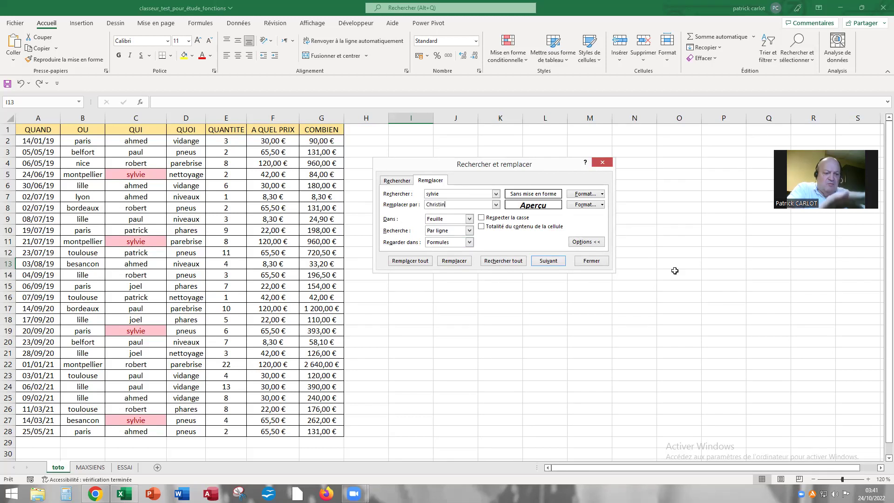
- Set the replacement text's font format to italic, size 18
{"action": "left_click", "coordinate": [602, 205]}
{"action": "left_click", "coordinate": [596, 216]}
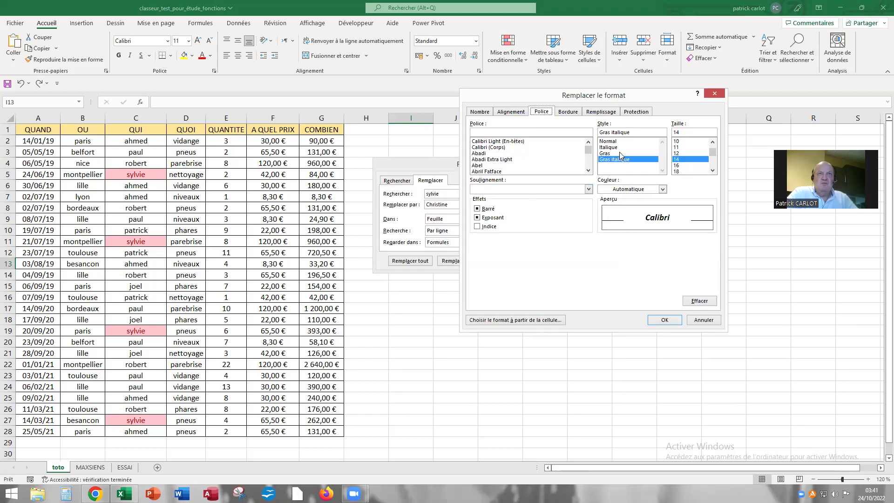
{"action": "left_click", "coordinate": [608, 148]}
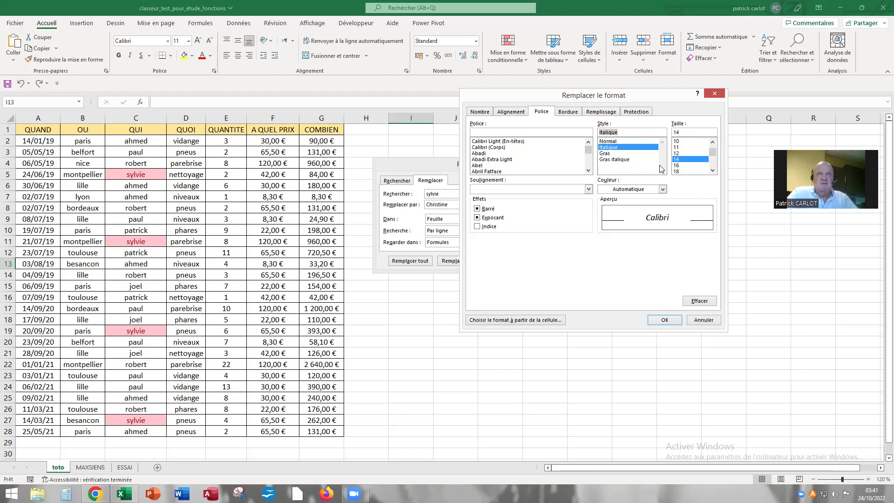
{"action": "left_click", "coordinate": [682, 171]}
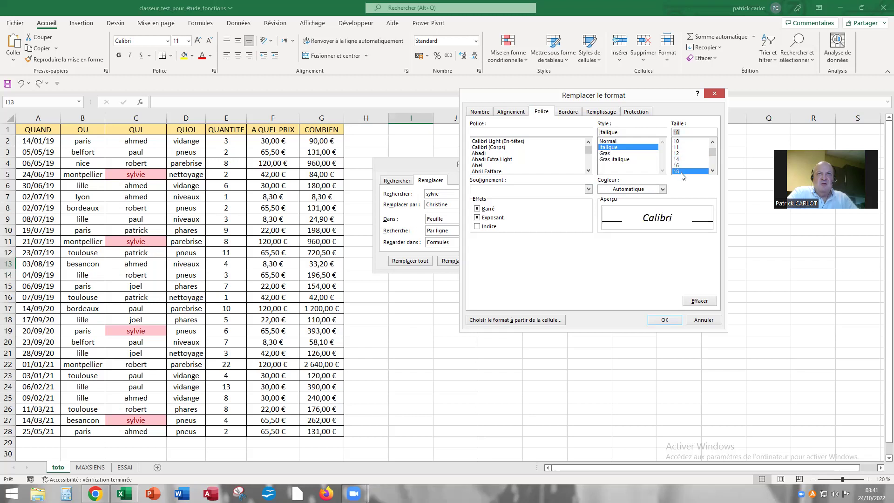
{"action": "left_click", "coordinate": [665, 320]}
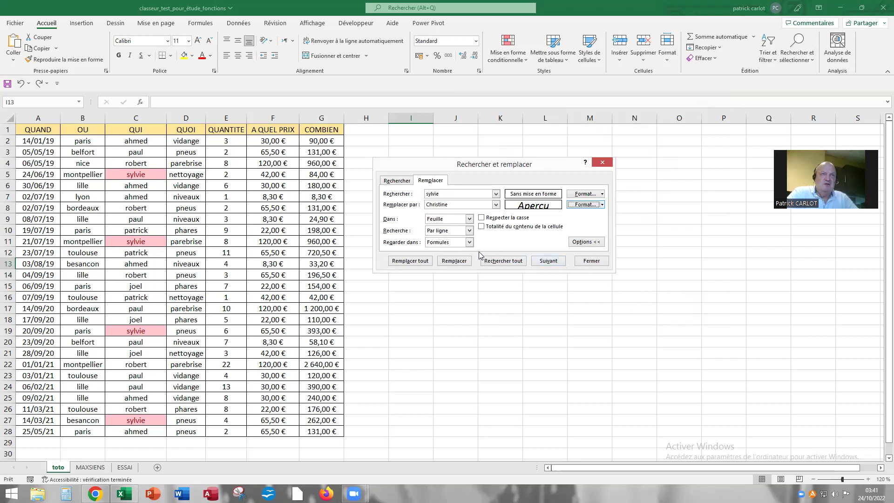
- Extend the replacement to the whole workbook, replace all occurrences of the first name, and close the find and replace dialog
{"action": "left_click", "coordinate": [469, 220]}
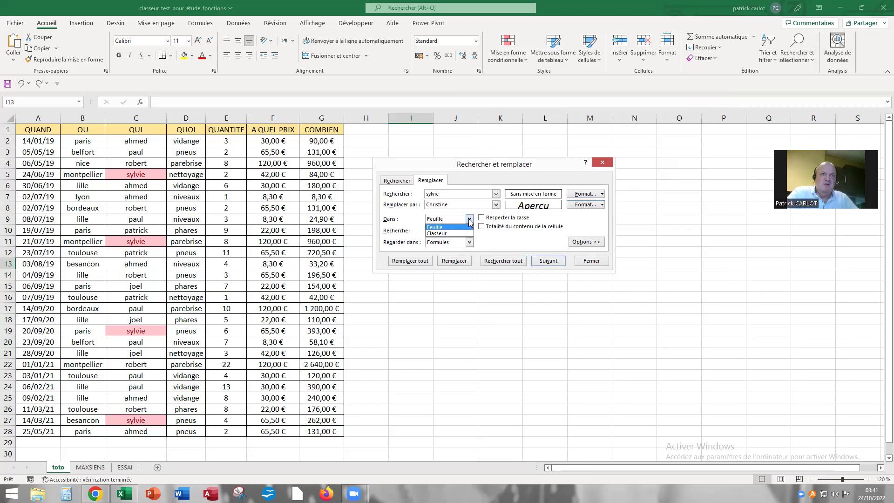
{"action": "left_click", "coordinate": [436, 233]}
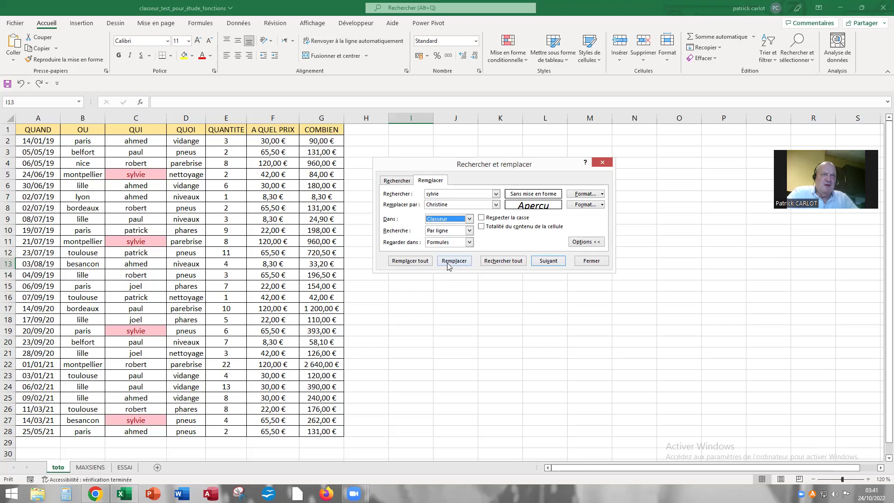
{"action": "left_click", "coordinate": [410, 262]}
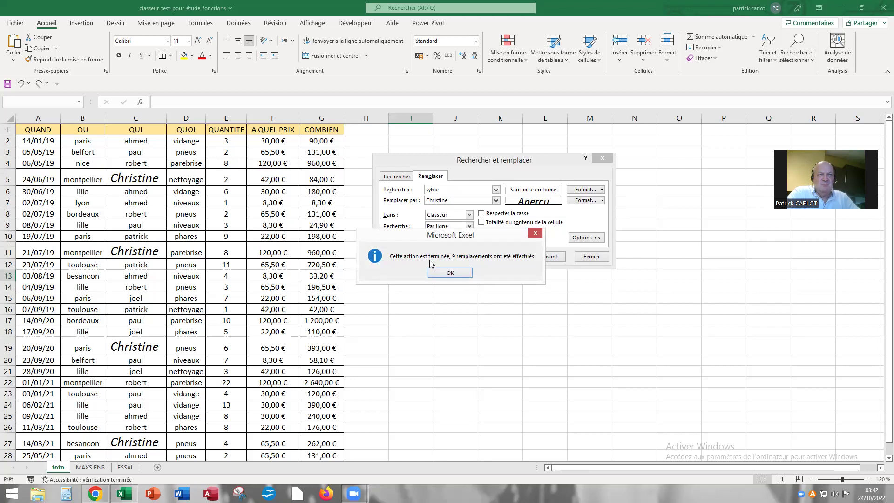
{"action": "left_click", "coordinate": [444, 273]}
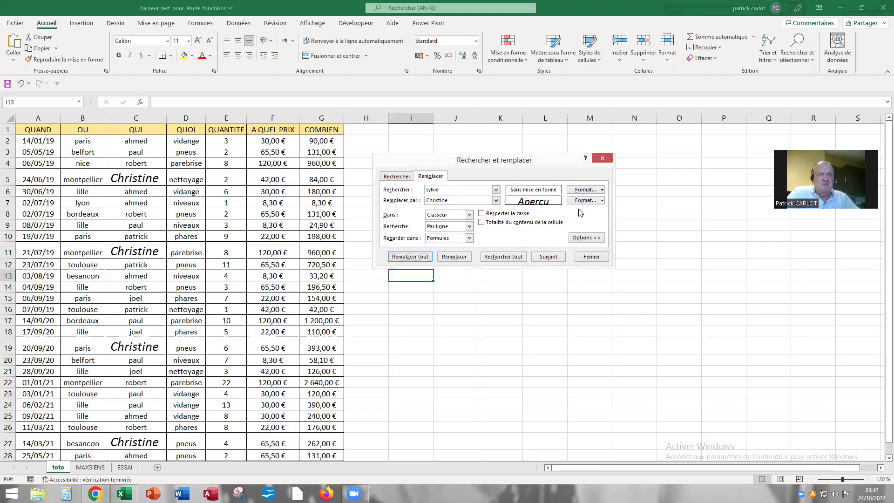
{"action": "left_click", "coordinate": [589, 257]}
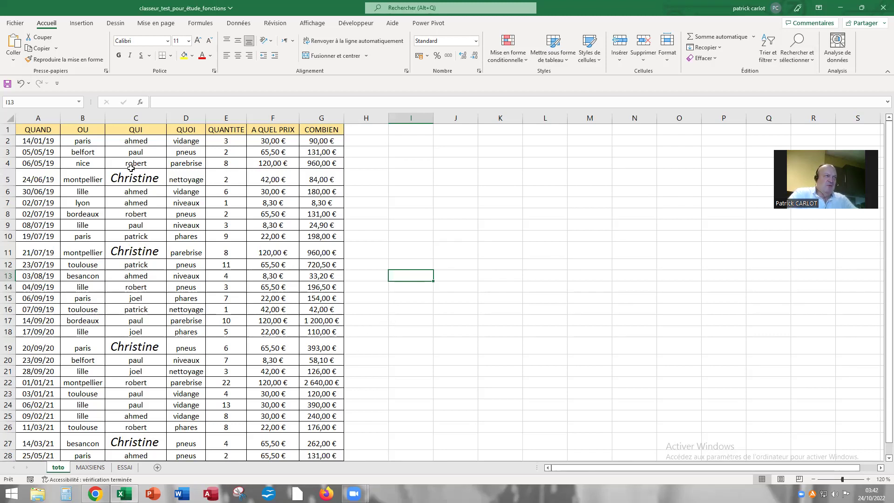
- Autofit the QUI column on the ESSAI and MAXSIENS sheets so the replaced first names fit
{"action": "left_click", "coordinate": [100, 468]}
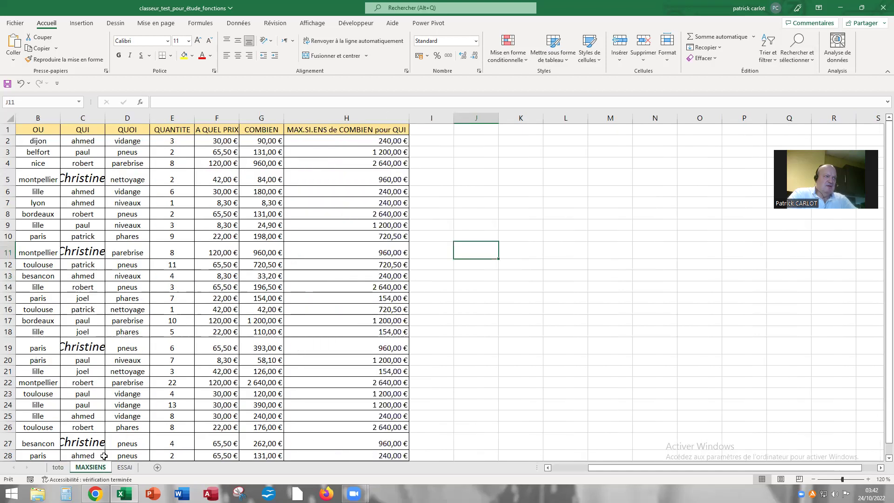
{"action": "left_click", "coordinate": [125, 468]}
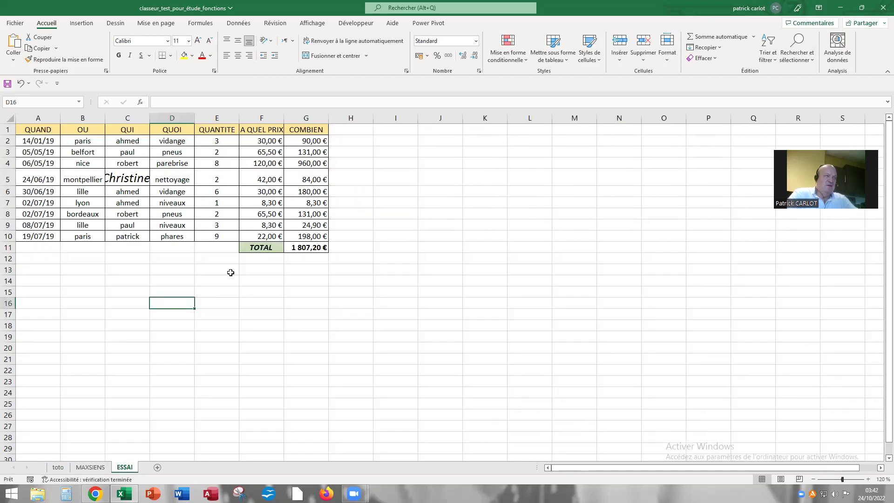
{"action": "double_click", "coordinate": [150, 117]}
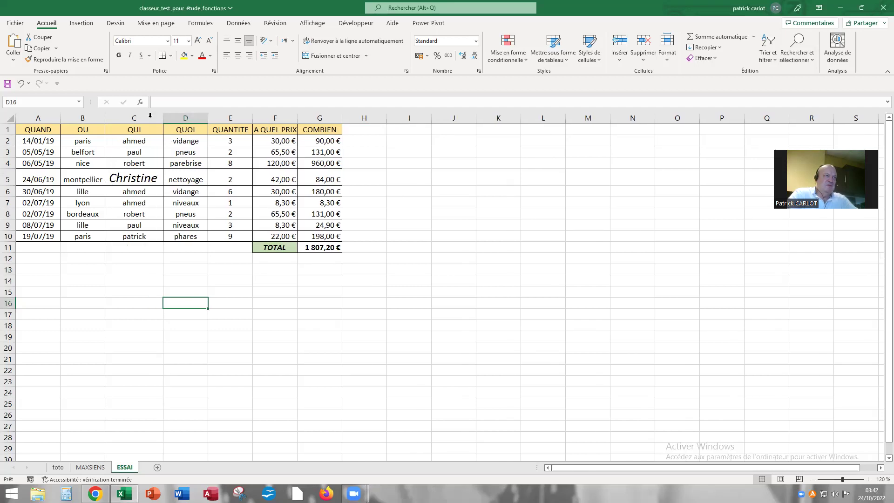
{"action": "left_click", "coordinate": [107, 468]}
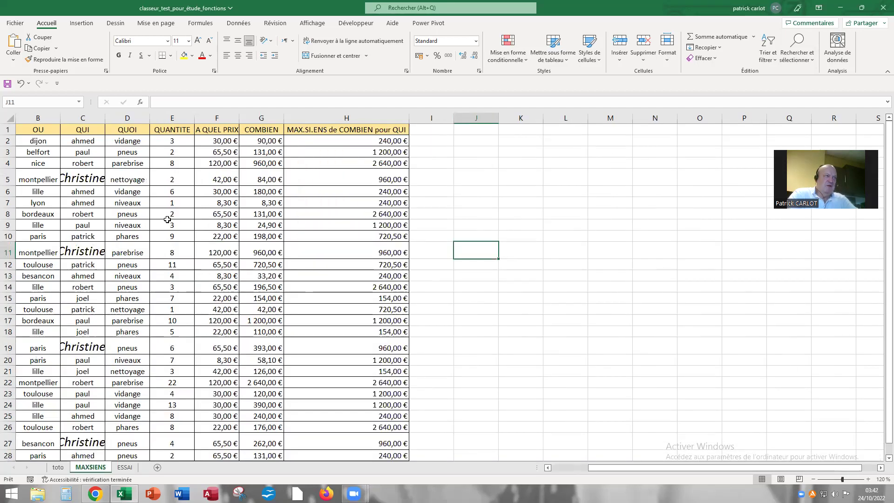
{"action": "double_click", "coordinate": [104, 118]}
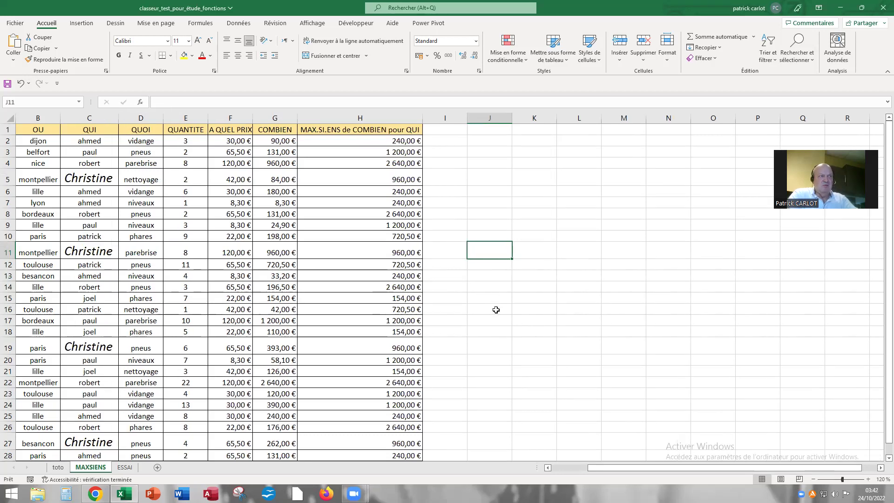
- Undo the column autofits, the workbook-wide replacement and the conditional formatting highlight, then select cell J7 on the toto sheet
{"action": "left_click", "coordinate": [20, 84]}
{"action": "left_click", "coordinate": [20, 84]}
{"action": "left_click", "coordinate": [20, 84]}
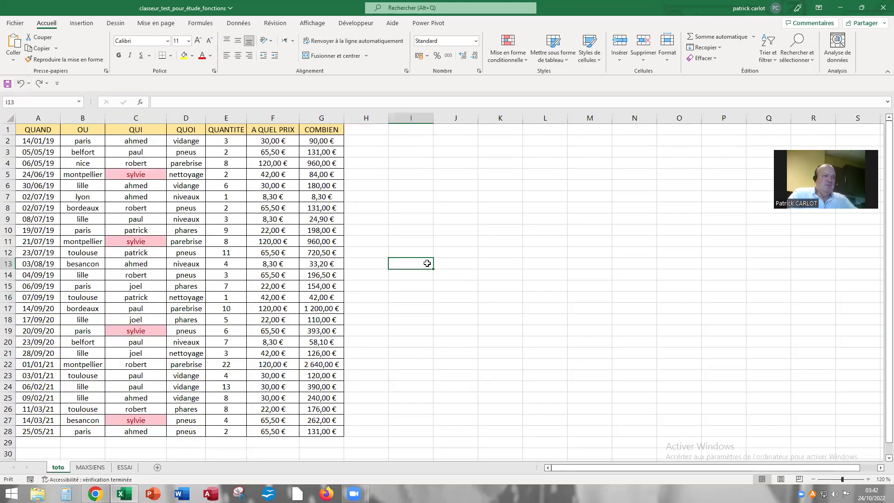
{"action": "left_click", "coordinate": [21, 84]}
{"action": "left_click", "coordinate": [455, 196]}
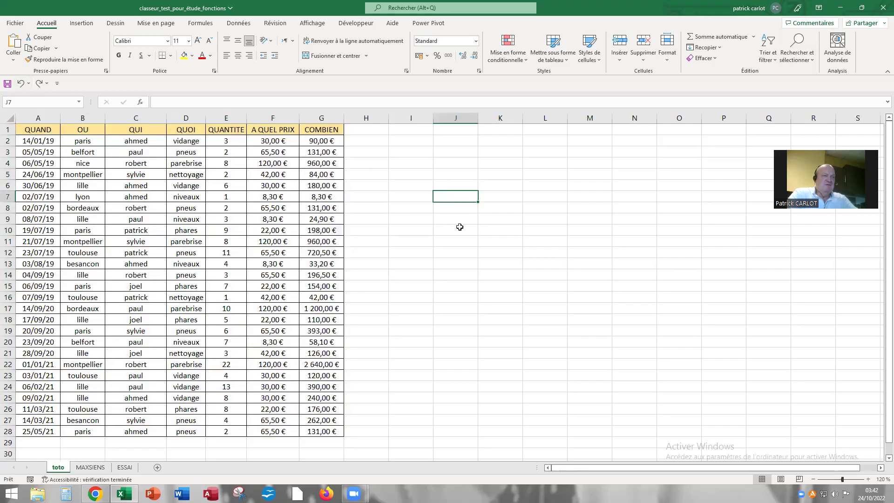